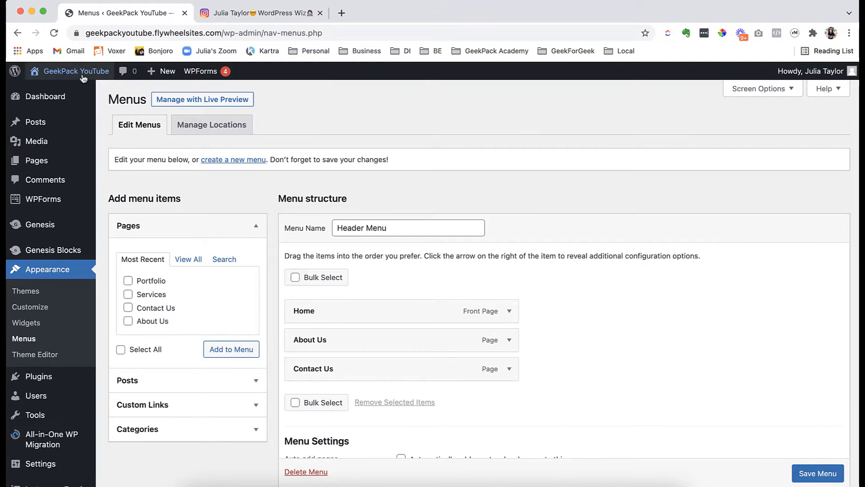
# Step: Open the live site in a separate tab, check its header navigation, and return to the menu editor
pyautogui.keyDown('super'); pyautogui.click(81, 72); pyautogui.keyUp('super')
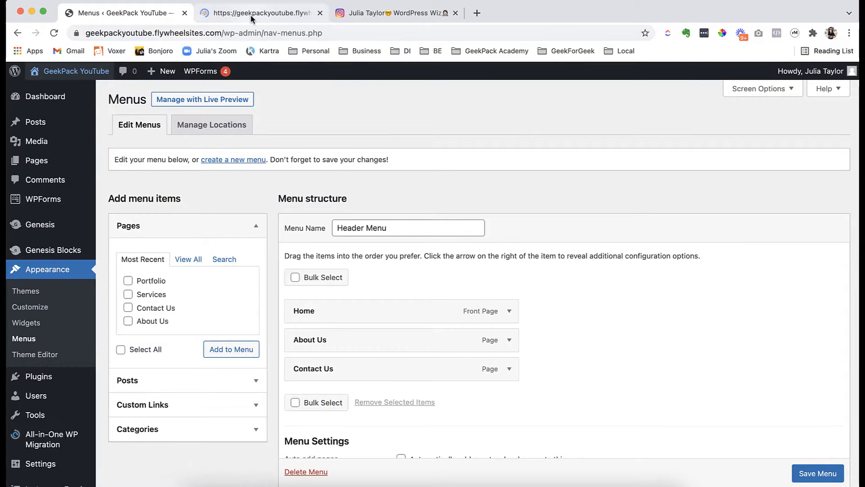
pyautogui.click(253, 14)
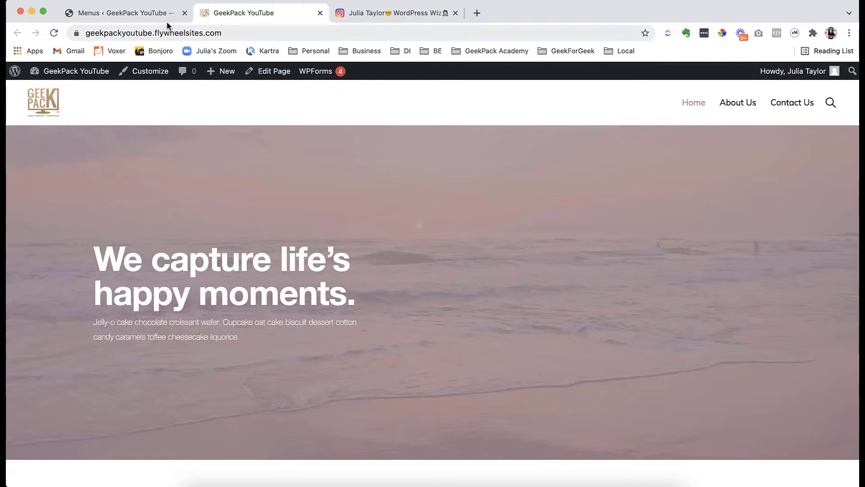
pyautogui.click(144, 15)
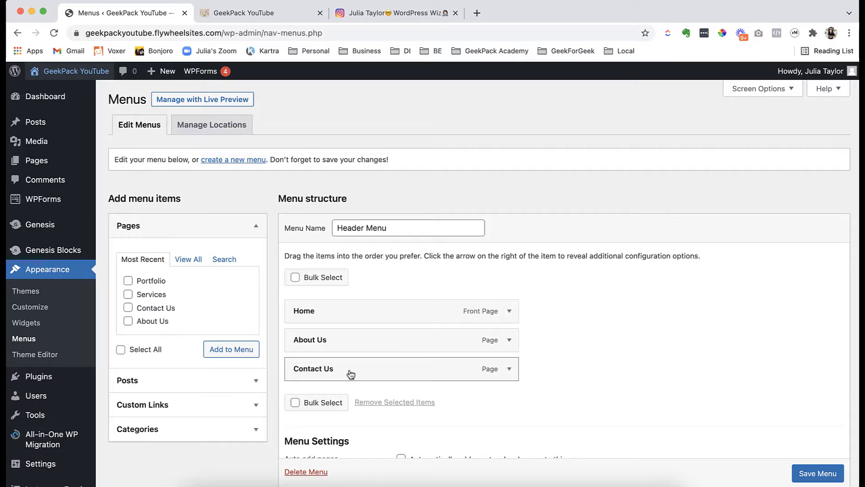
# Step: Move Contact Us above About Us in the Header Menu and save the menu
pyautogui.moveTo(390, 377); pyautogui.dragTo(383, 344)
pyautogui.scroll(-3, 634, 355)
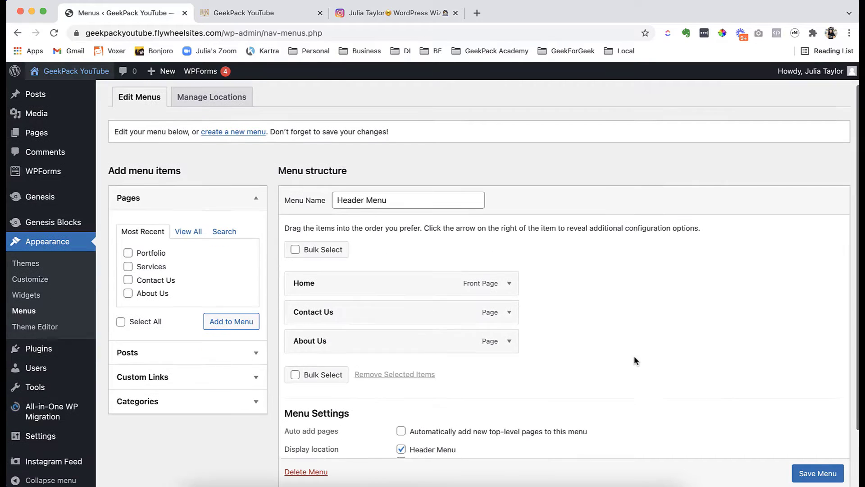
pyautogui.click(809, 473)
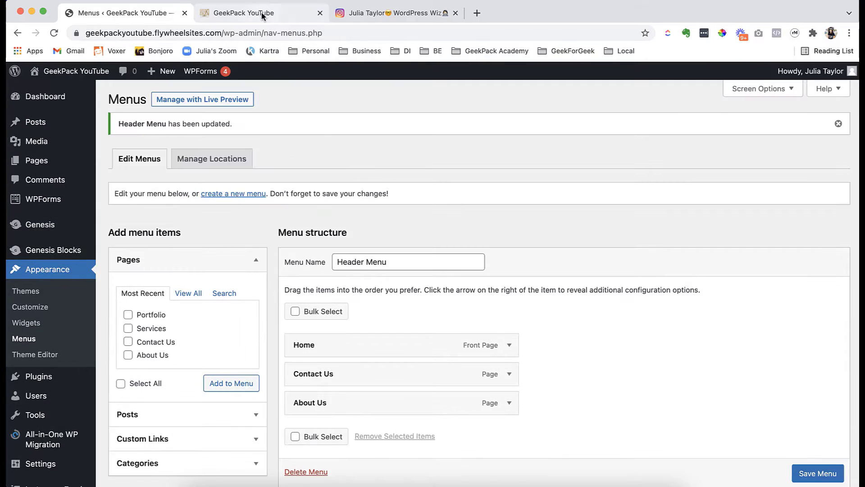
# Step: Reload the live site to check the order of Contact Us and About Us, and return to the menu editor
pyautogui.click(263, 14)
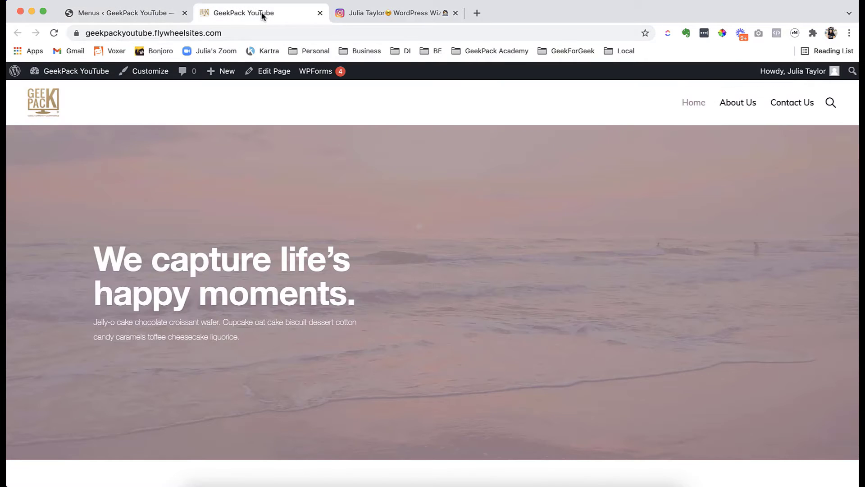
pyautogui.click(54, 33)
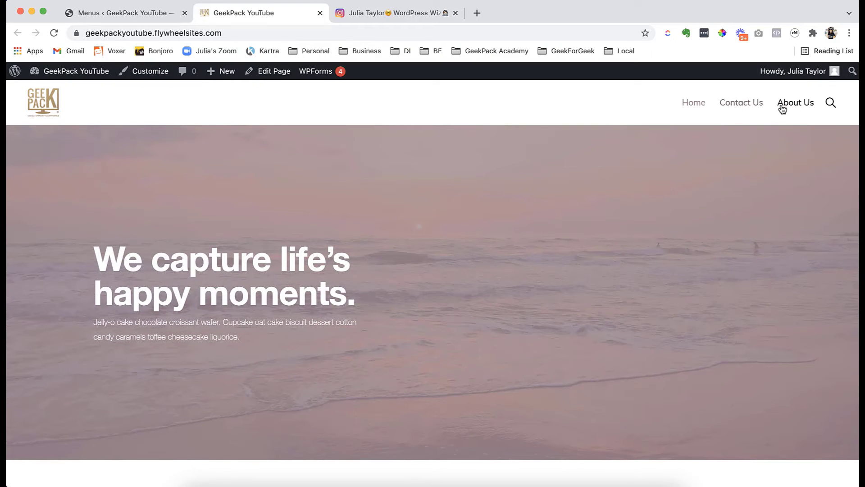
pyautogui.click(133, 16)
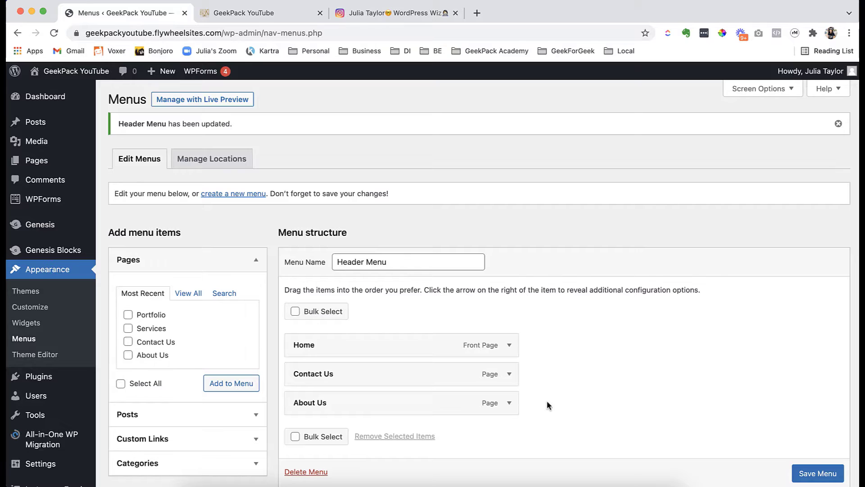
# Step: Look through the item types that can be added to the menu, including the recent and full page lists
pyautogui.scroll(-1, 548, 401)
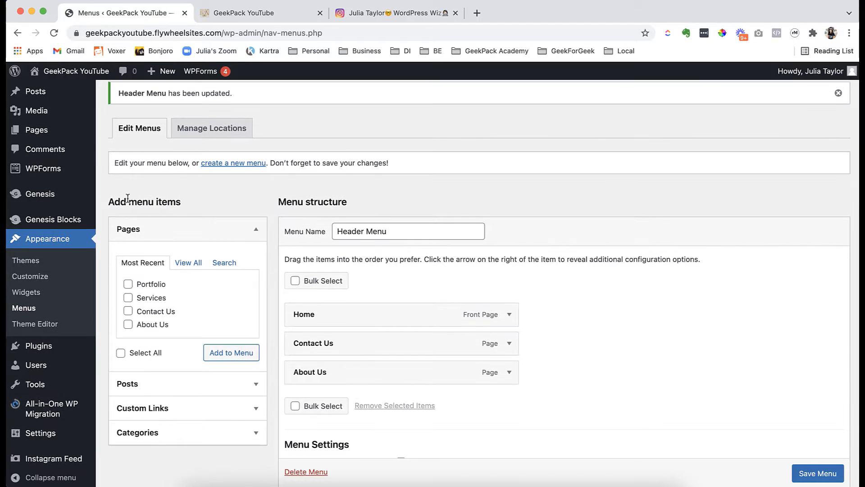
pyautogui.click(137, 234)
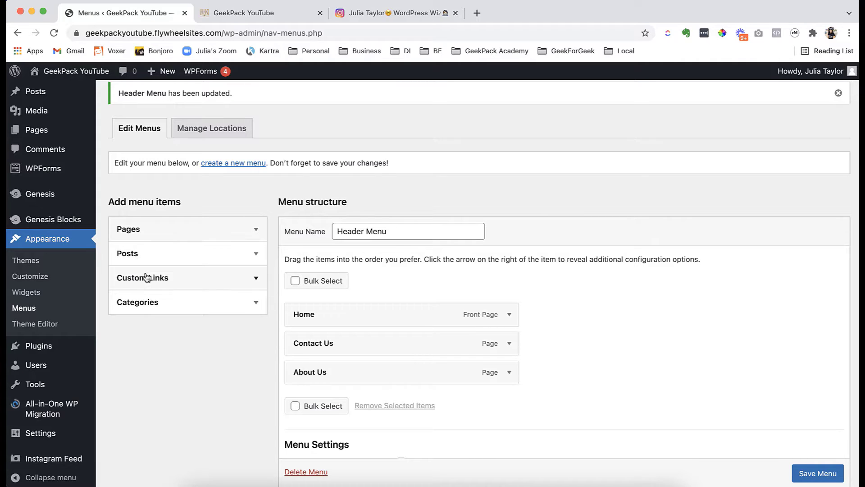
pyautogui.click(139, 231)
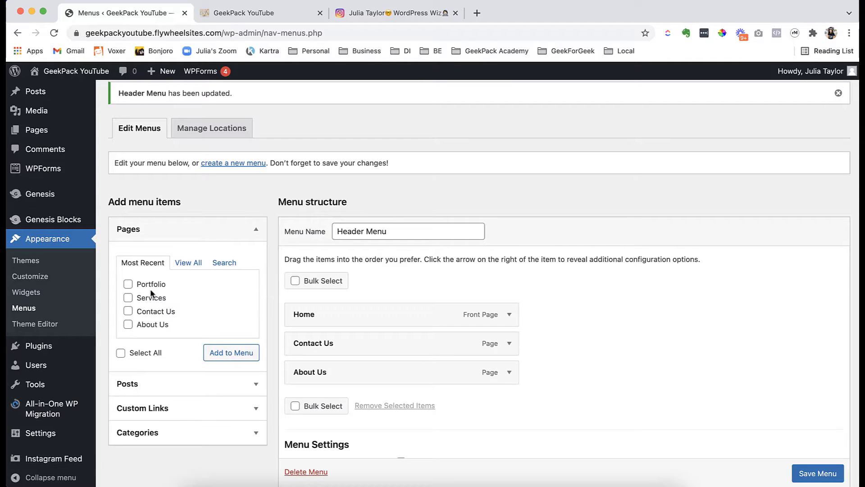
pyautogui.click(128, 284)
pyautogui.click(128, 299)
pyautogui.click(189, 264)
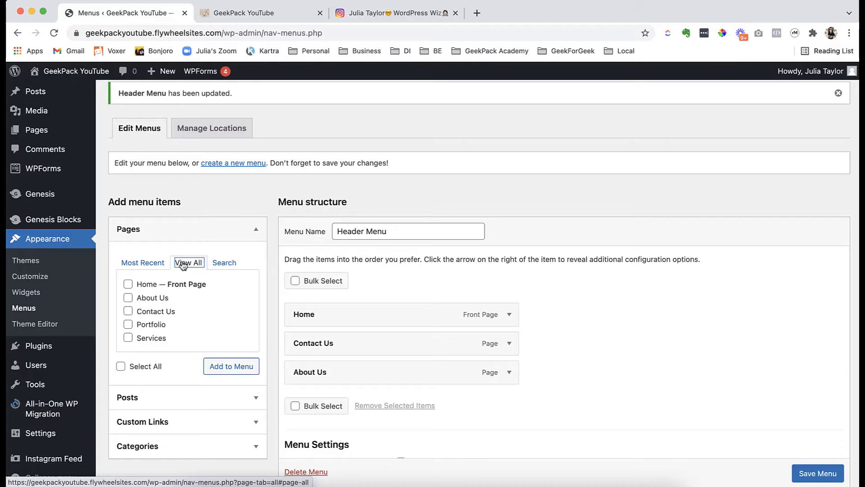
# Step: Search the available pages for "port" and select Portfolio
pyautogui.click(224, 265)
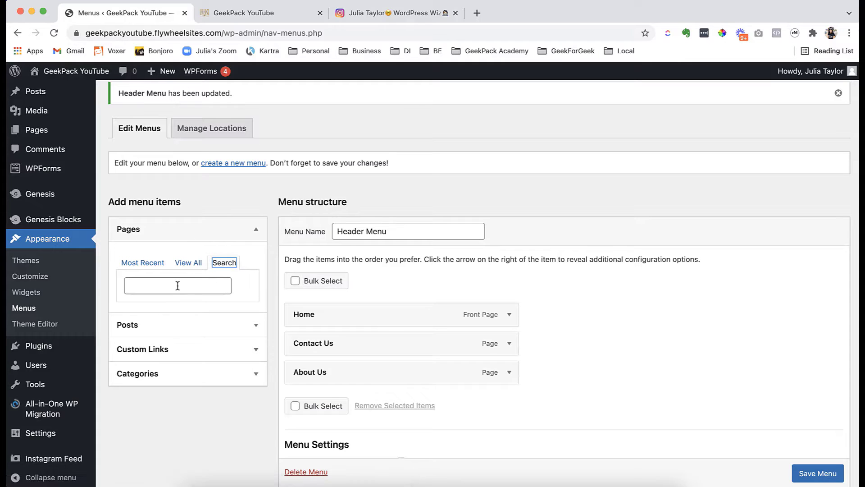
pyautogui.click(156, 287)
pyautogui.write('port')
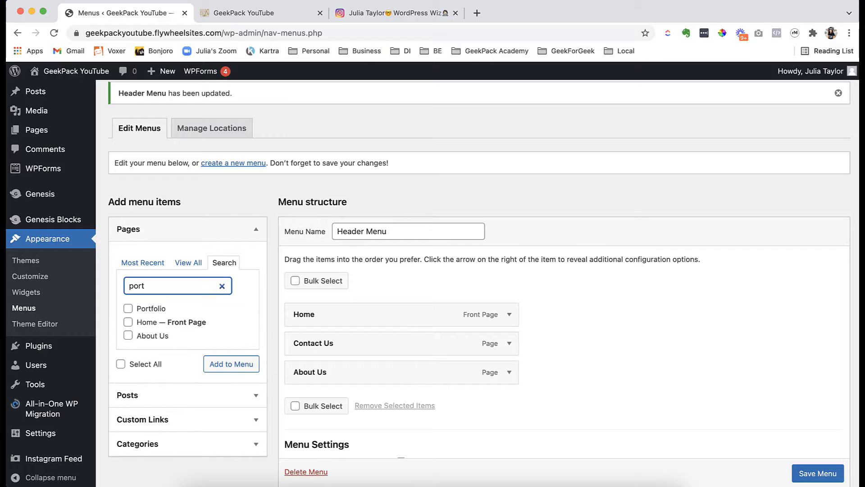
pyautogui.click(128, 308)
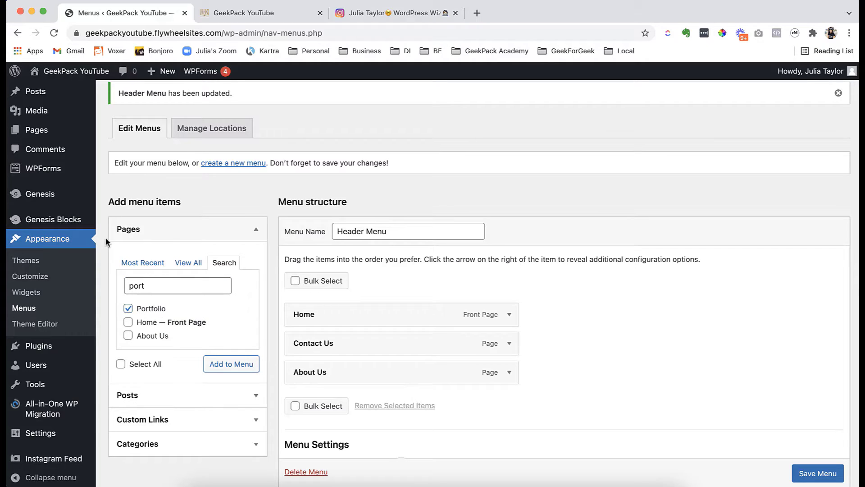
# Step: Add the Portfolio and Services pages from the most recent pages to the Header Menu and save it
pyautogui.click(140, 262)
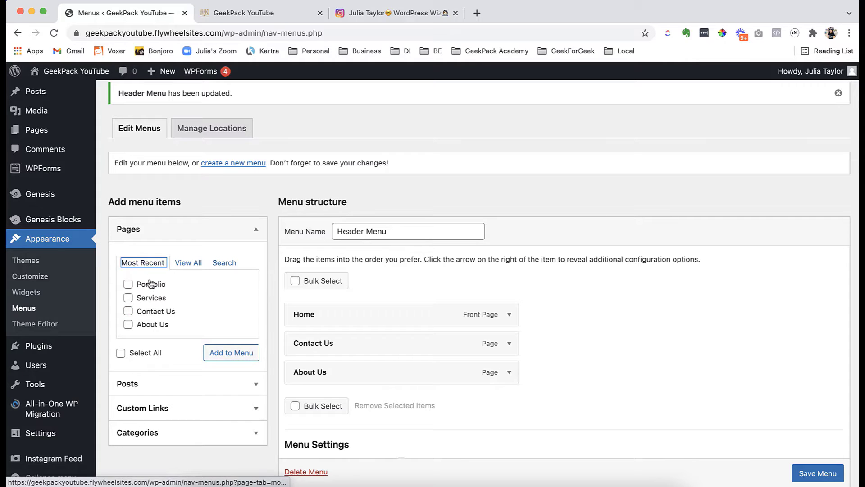
pyautogui.click(129, 284)
pyautogui.click(128, 298)
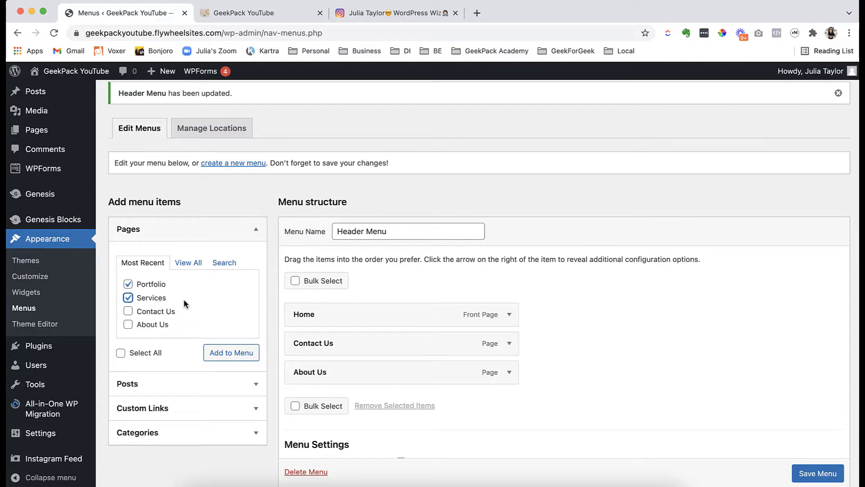
pyautogui.click(238, 358)
pyautogui.scroll(-3, 600, 372)
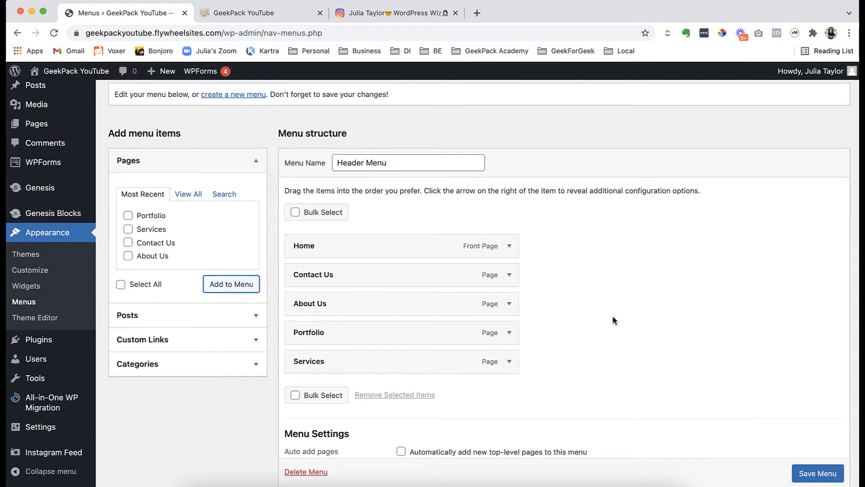
pyautogui.click(814, 473)
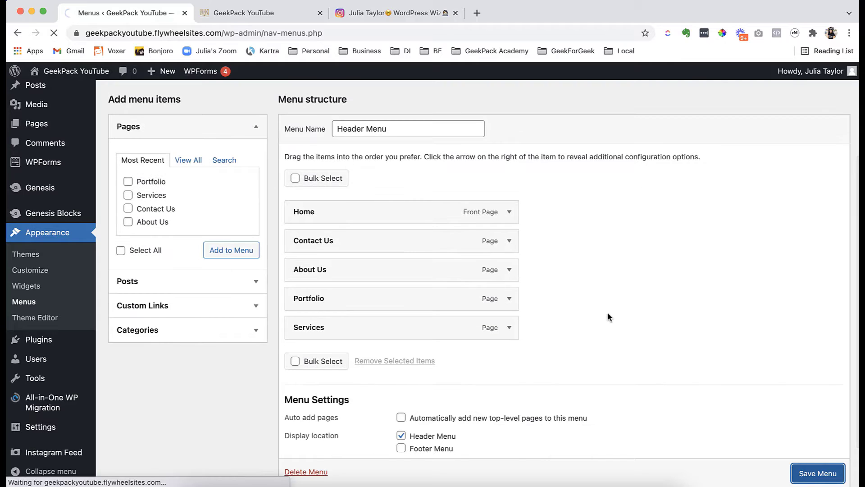
# Step: Reload the live site to check the header for Portfolio and Services, and return to the menu editor
pyautogui.click(244, 14)
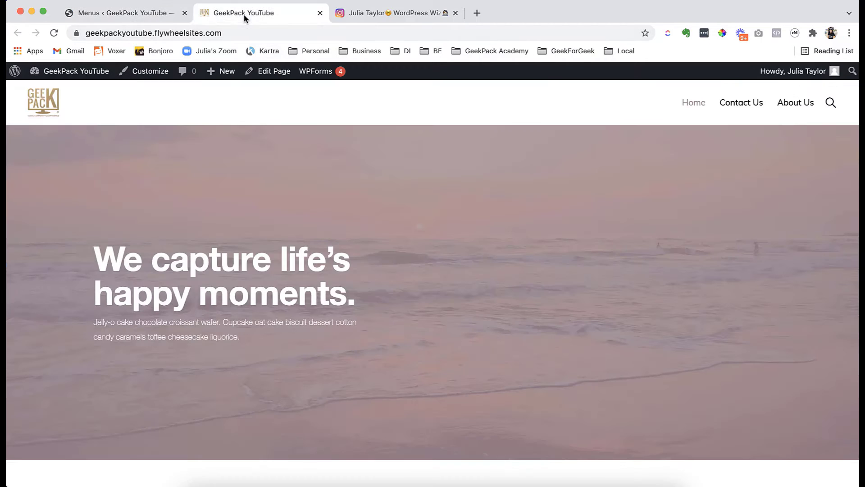
pyautogui.click(55, 33)
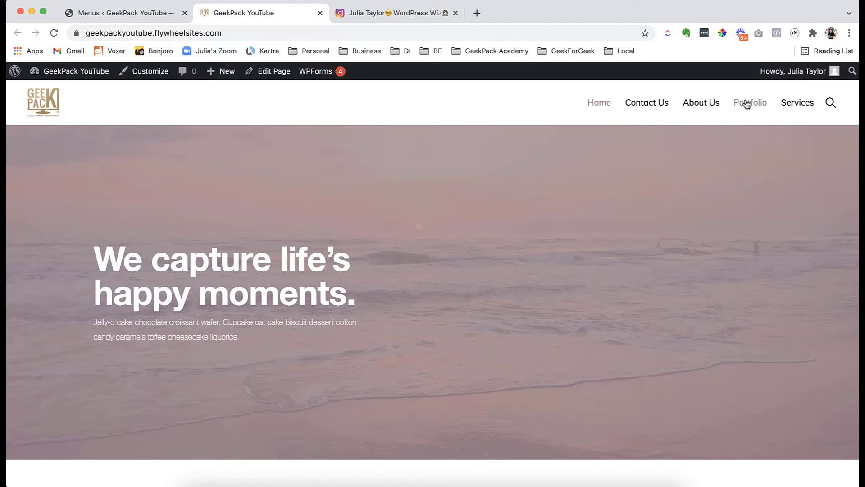
pyautogui.click(122, 15)
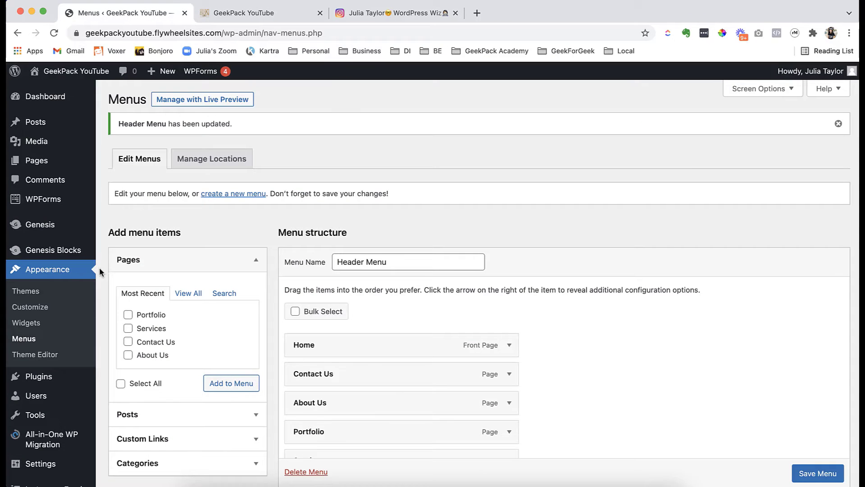
# Step: Enable Tags as an available menu item type in the screen options of the Menus page
pyautogui.scroll(-3, 99, 267)
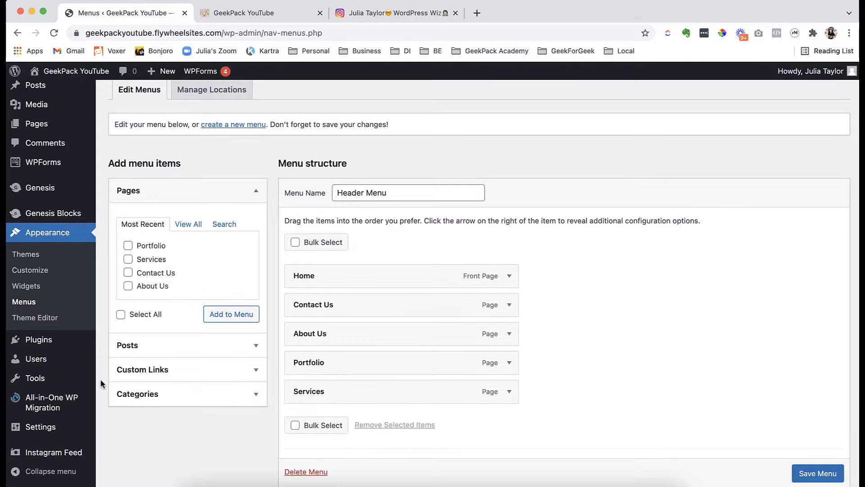
pyautogui.scroll(1, 100, 383)
pyautogui.scroll(1, 101, 383)
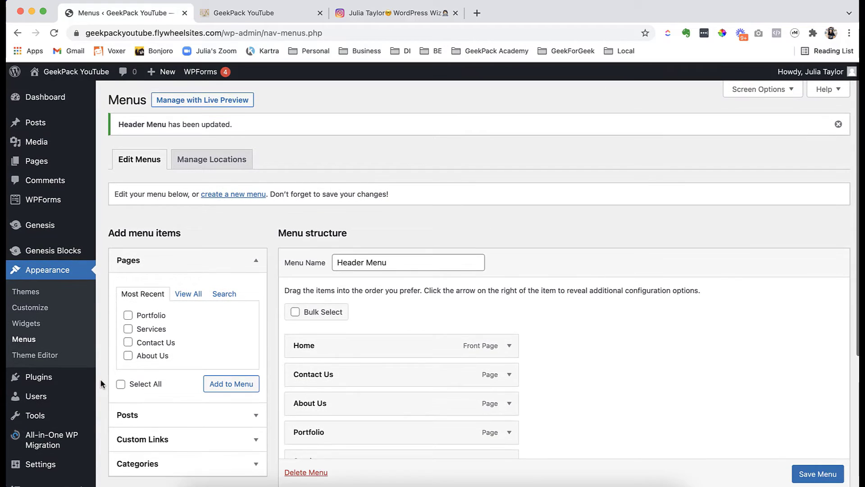
pyautogui.click(758, 90)
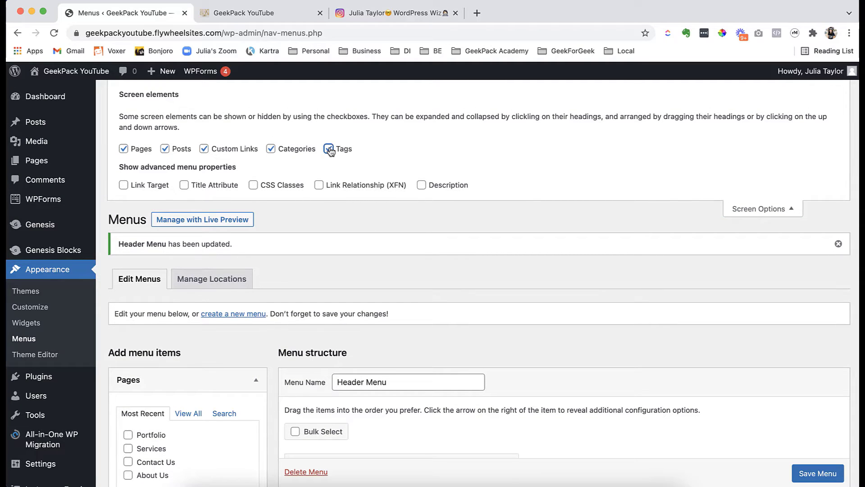
pyautogui.scroll(-5, 405, 261)
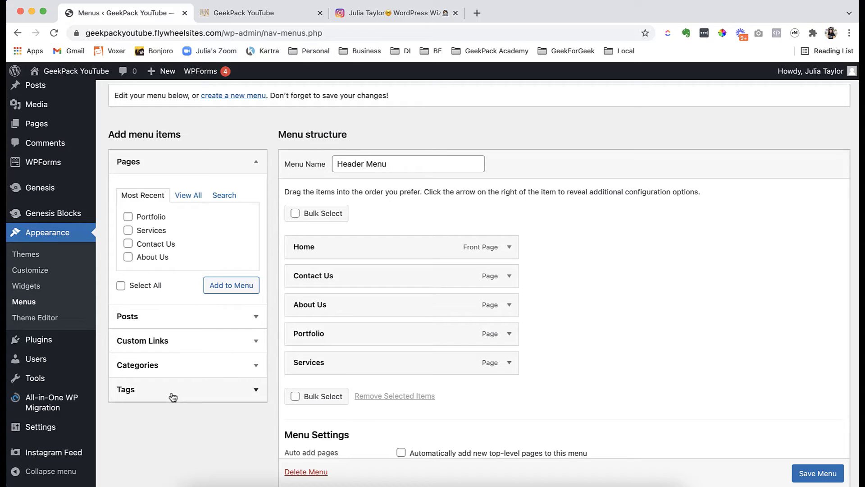
# Step: Add the Fall tag from the full list of tags to the Header Menu
pyautogui.scroll(-3, 169, 388)
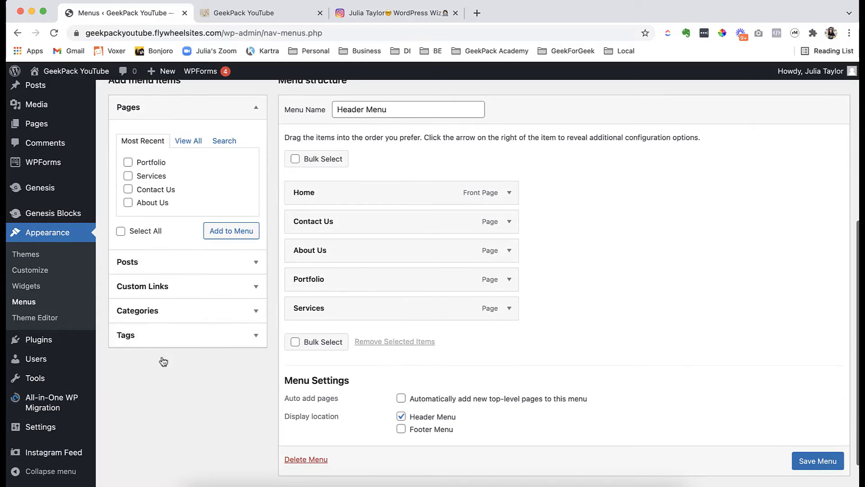
pyautogui.click(155, 333)
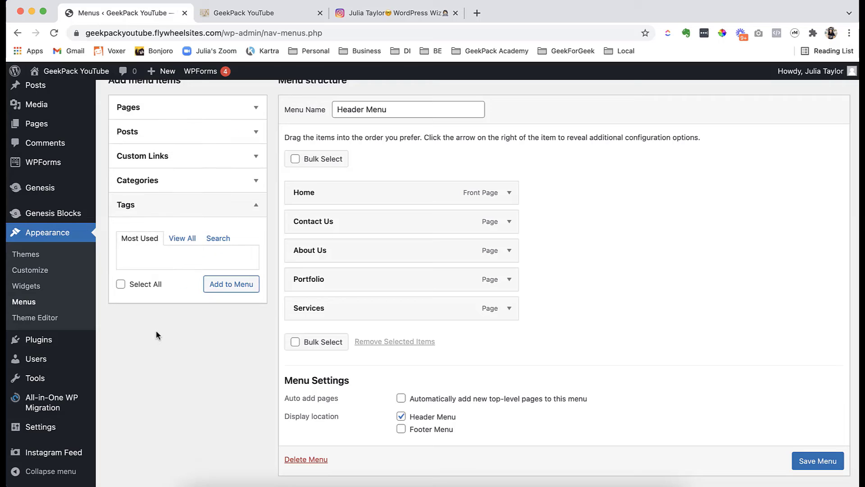
pyautogui.click(182, 238)
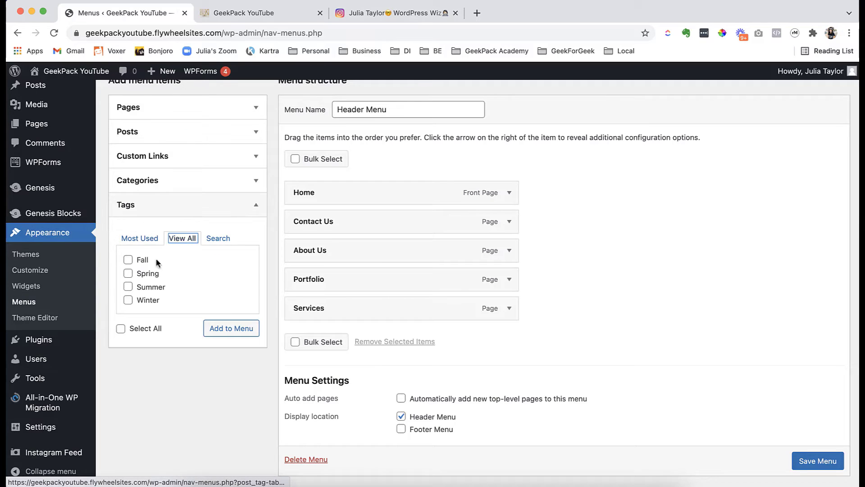
pyautogui.click(128, 259)
pyautogui.click(229, 332)
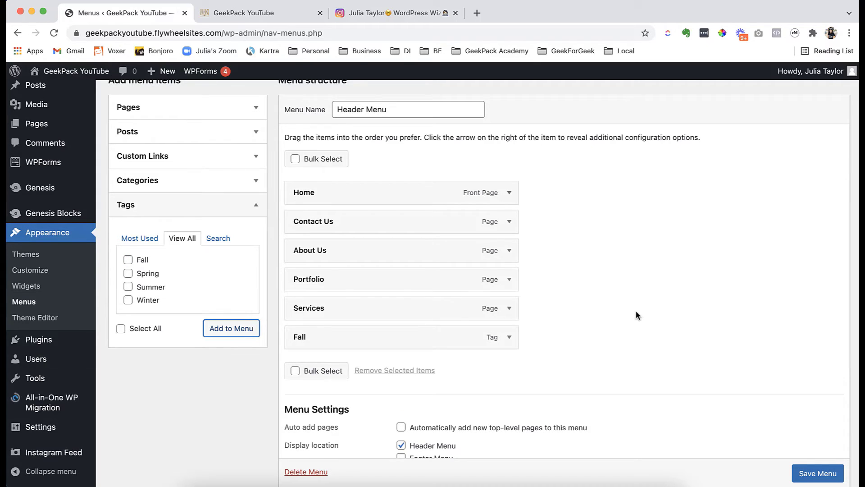
# Step: Expand the Custom Links fields, copy the Instagram profile's web address from its open page, and return to the menu editor
pyautogui.scroll(3, 637, 314)
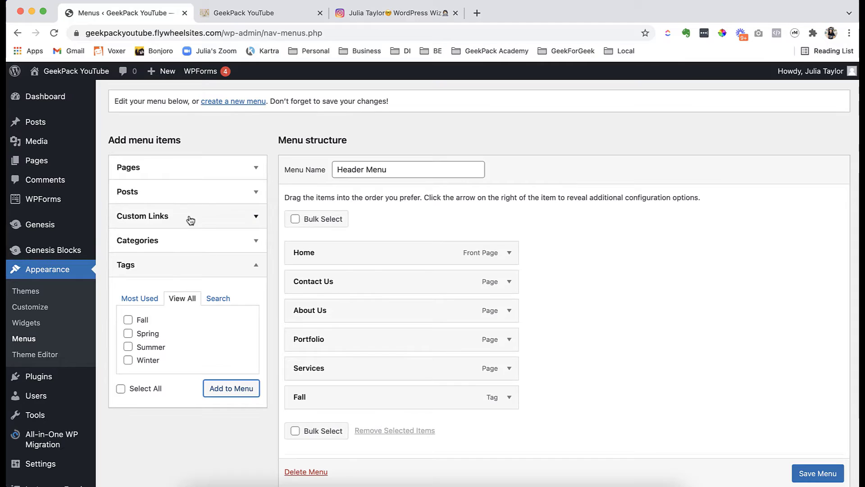
pyautogui.click(191, 220)
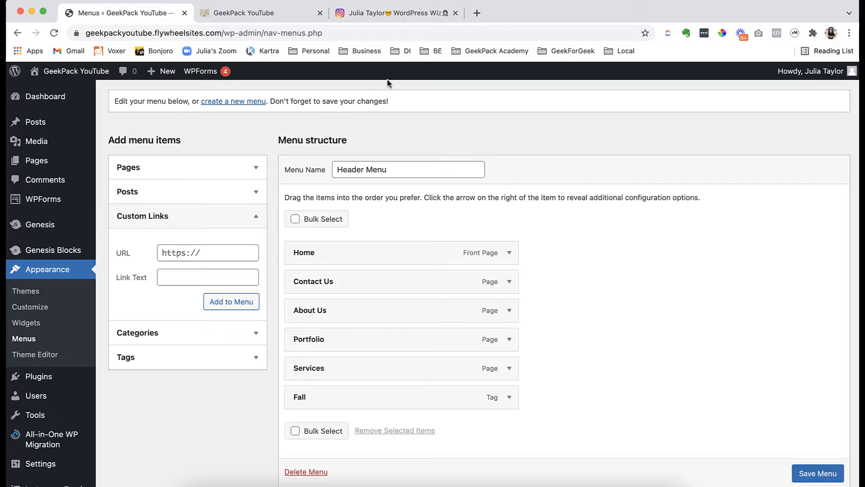
pyautogui.click(391, 13)
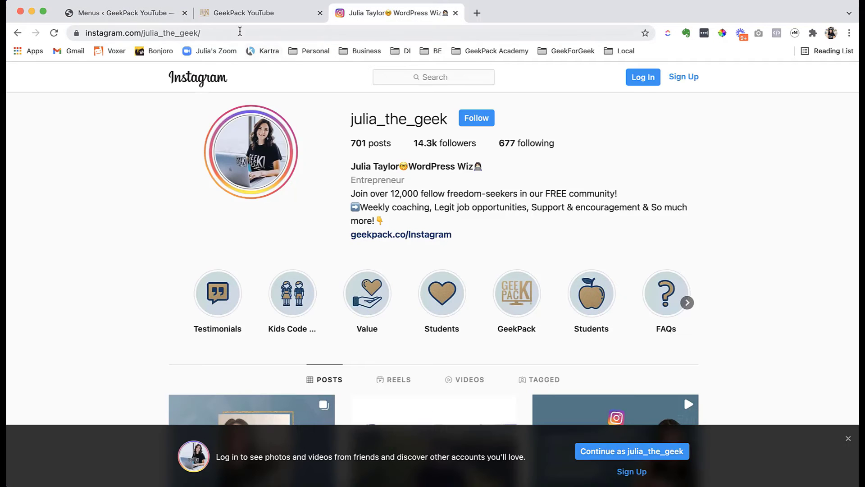
pyautogui.click(240, 31)
pyautogui.press('super+c')
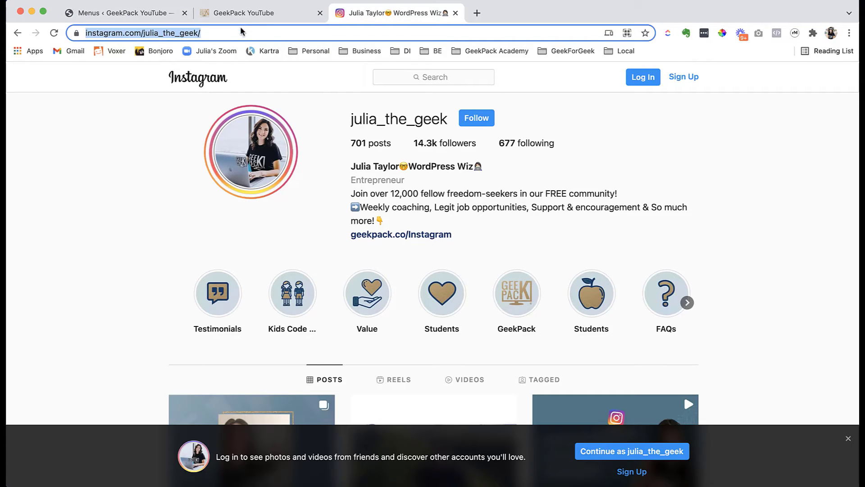
pyautogui.click(131, 15)
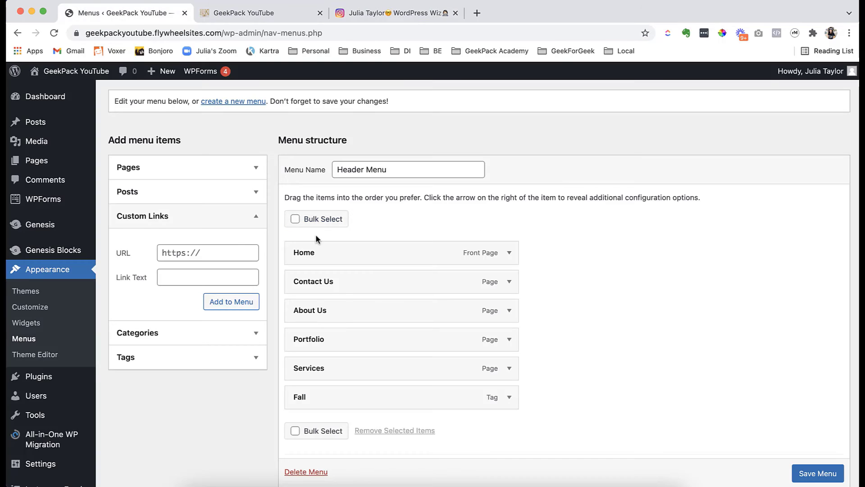
# Step: Add a custom link with the copied Instagram profile address and the link text Instagram to the Header Menu, and save the menu
pyautogui.click(191, 255)
pyautogui.press('super+a')
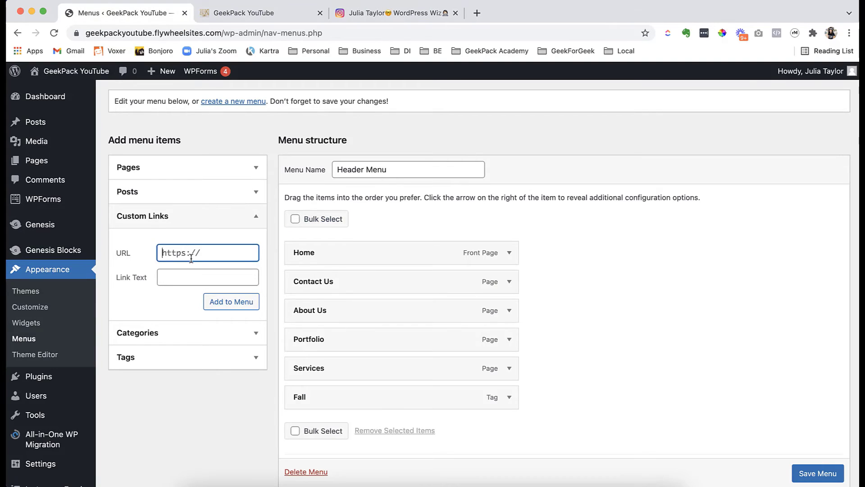
pyautogui.press('super+v')
pyautogui.click(182, 280)
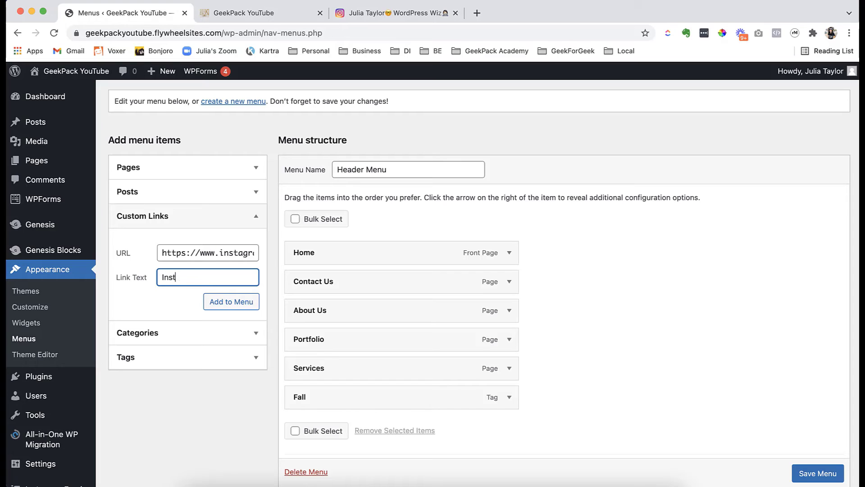
pyautogui.write('Instragram')
pyautogui.click(178, 278)
pyautogui.press('BackSpace')
pyautogui.click(226, 306)
pyautogui.scroll(-2, 643, 284)
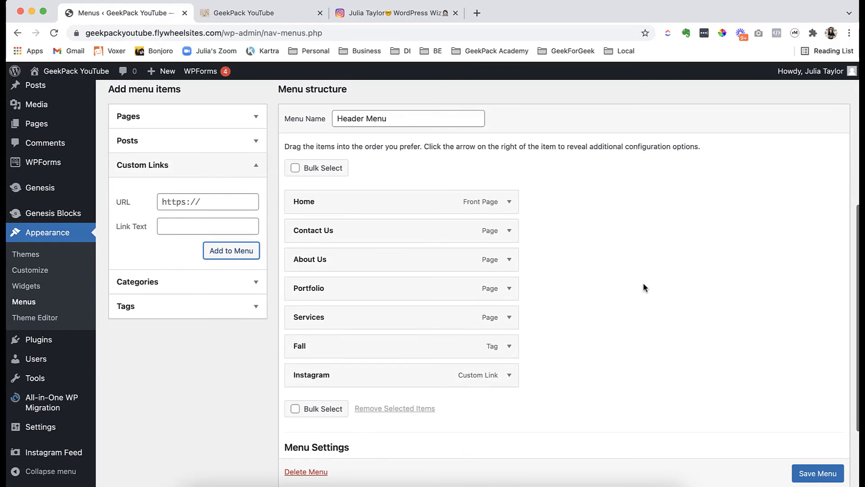
pyautogui.click(807, 472)
pyautogui.scroll(-1, 806, 471)
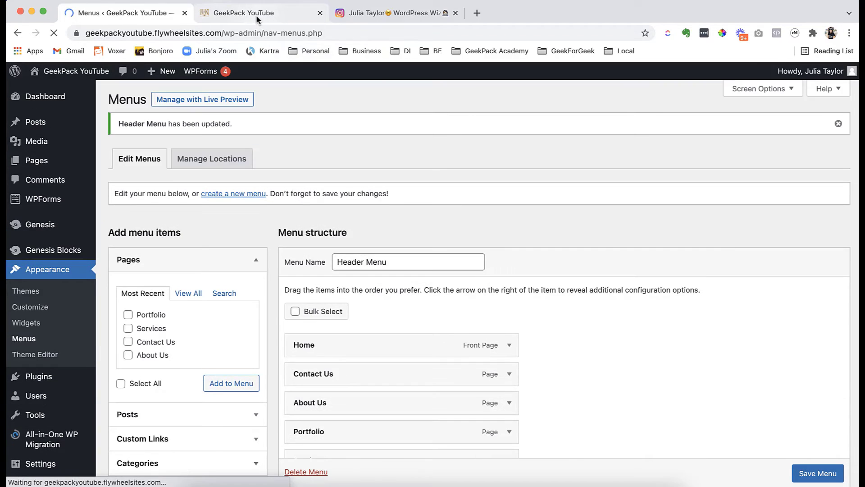
# Step: Reload the live site, test the Instagram link in the header, and return to the menu editor
pyautogui.click(256, 15)
pyautogui.click(54, 35)
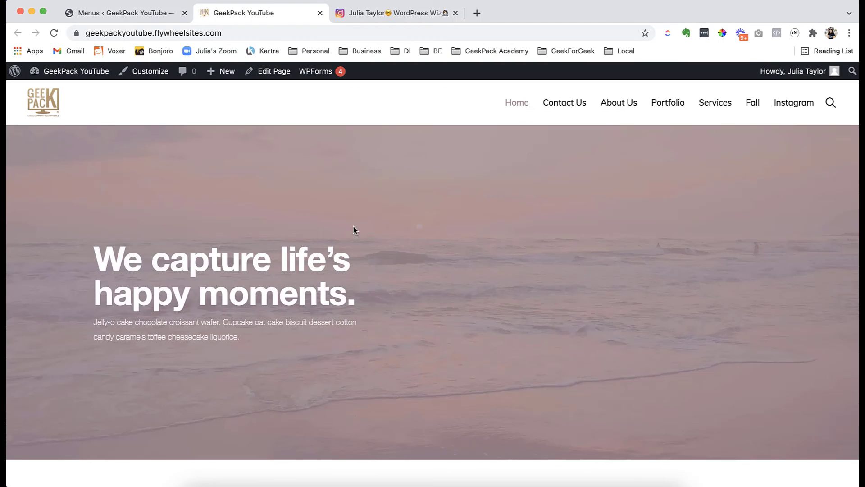
pyautogui.click(794, 106)
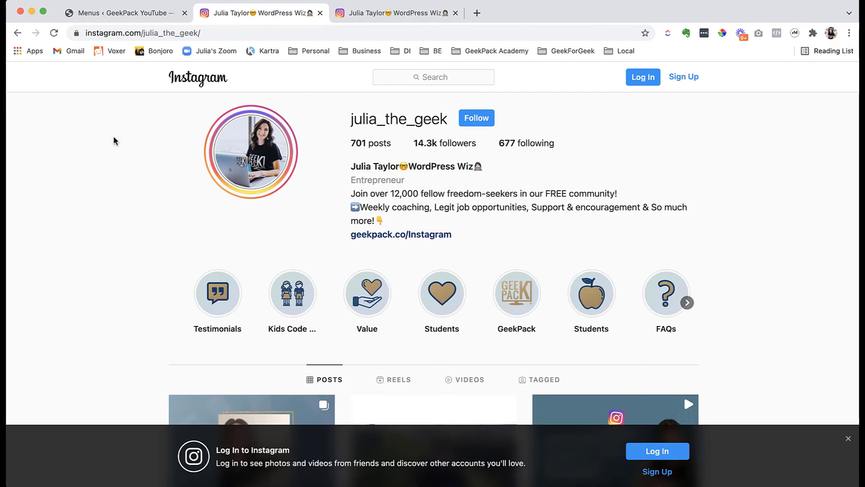
pyautogui.click(18, 33)
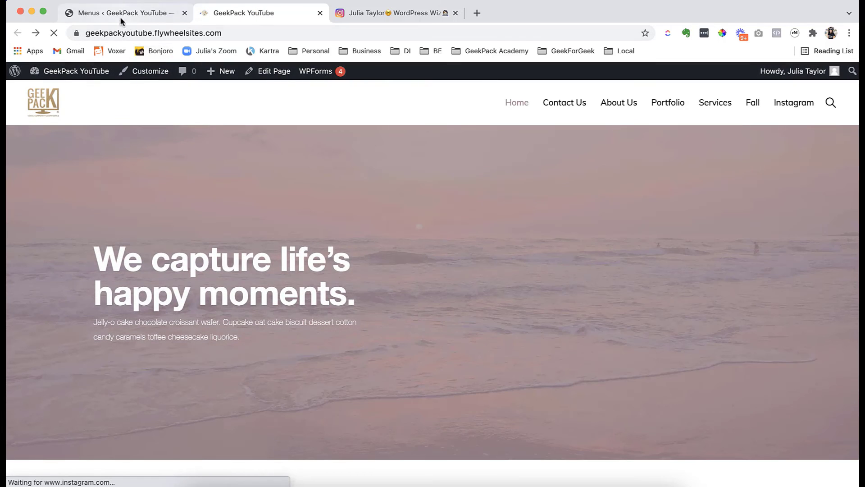
pyautogui.click(119, 16)
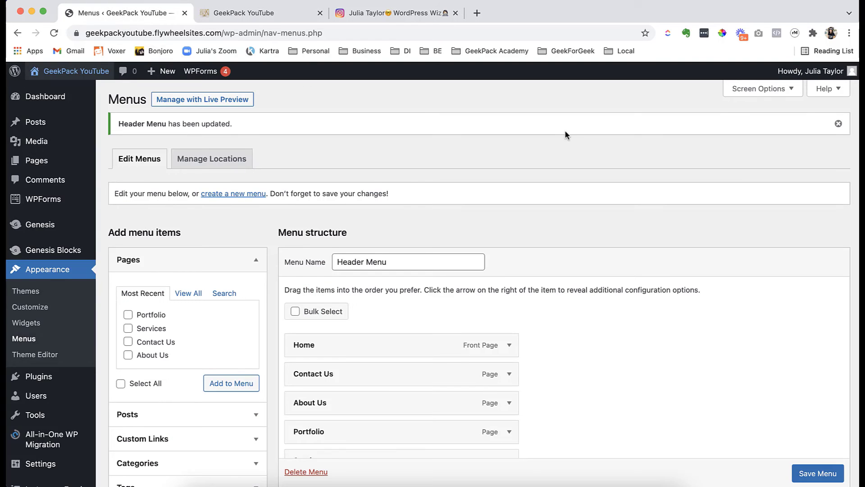
# Step: Enable the Link Target menu property and save the Header Menu with the Instagram item set to open its link in a new tab
pyautogui.click(759, 88)
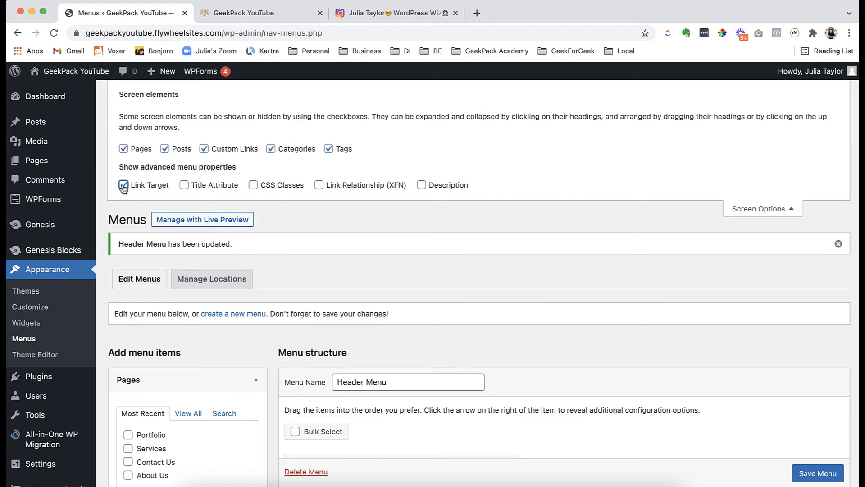
pyautogui.scroll(-6, 563, 312)
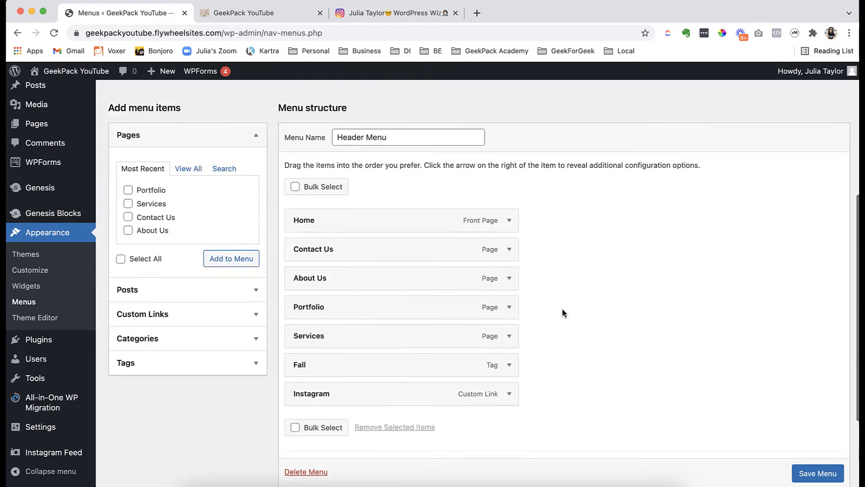
pyautogui.click(509, 355)
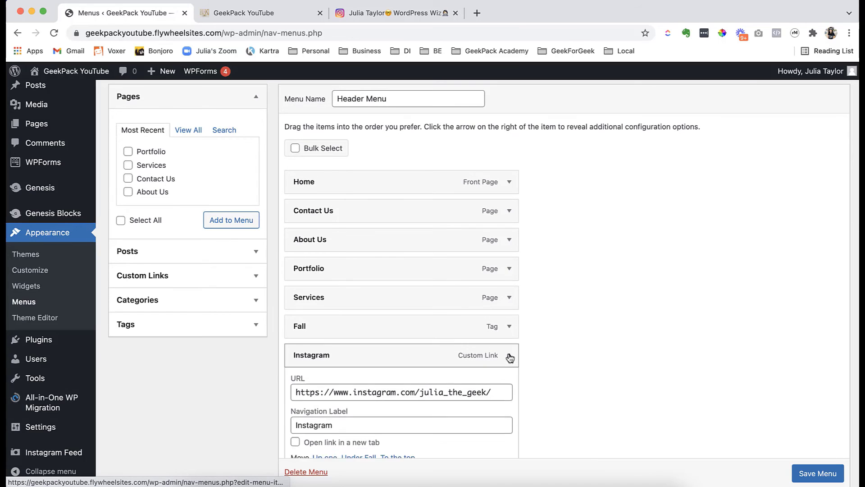
pyautogui.scroll(-2, 672, 350)
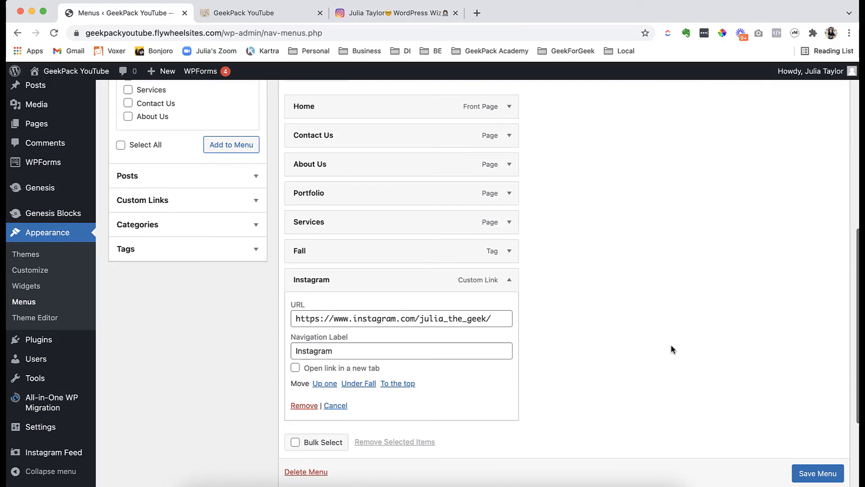
pyautogui.click(296, 369)
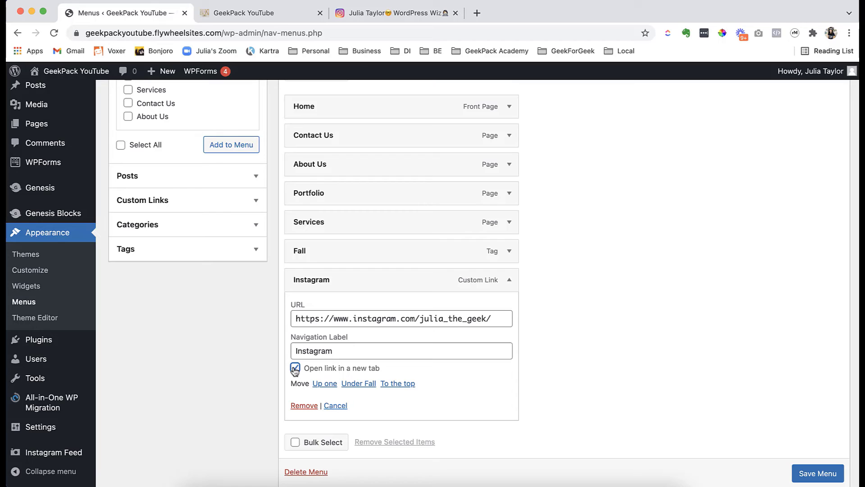
pyautogui.click(825, 474)
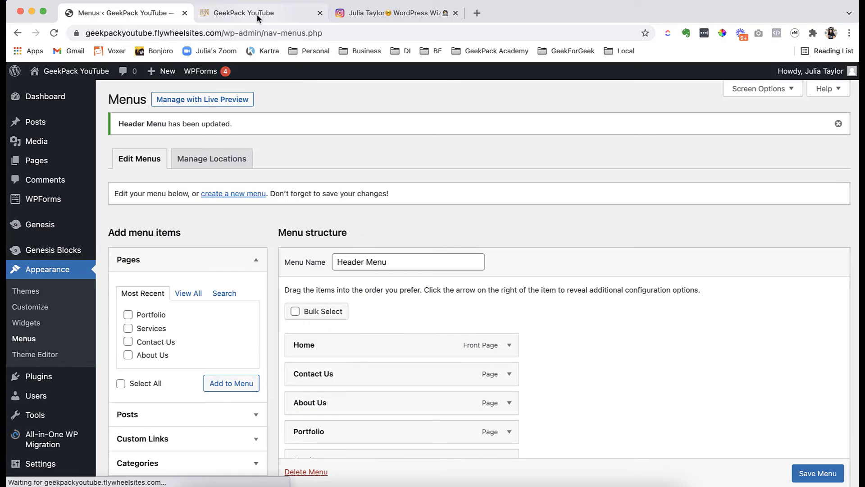
# Step: Reload the live site, check whether the header's Instagram link opens in a new tab, and return to the menu editor
pyautogui.click(256, 17)
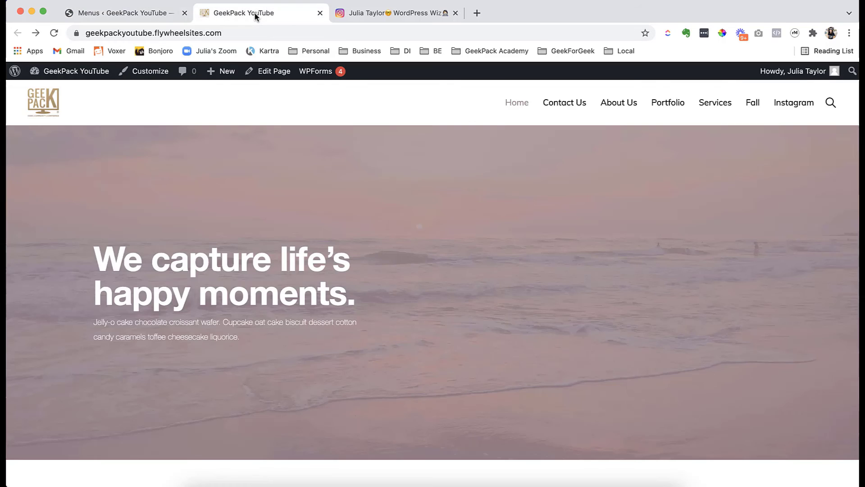
pyautogui.click(54, 33)
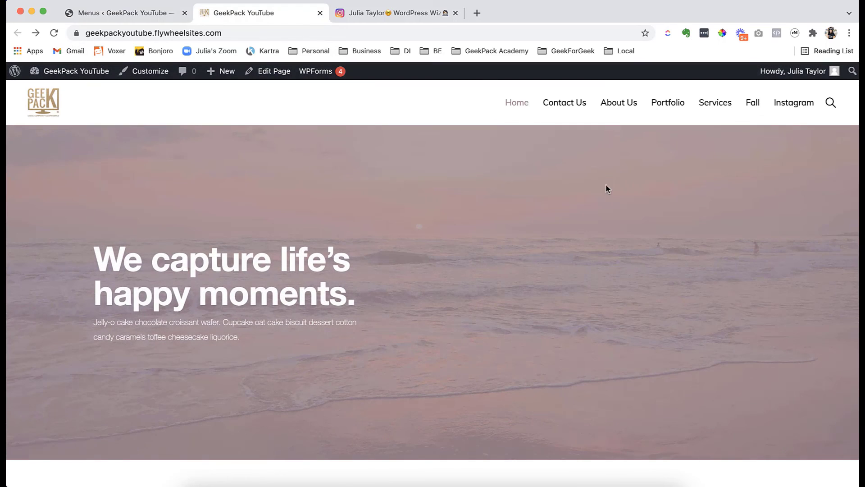
pyautogui.click(795, 112)
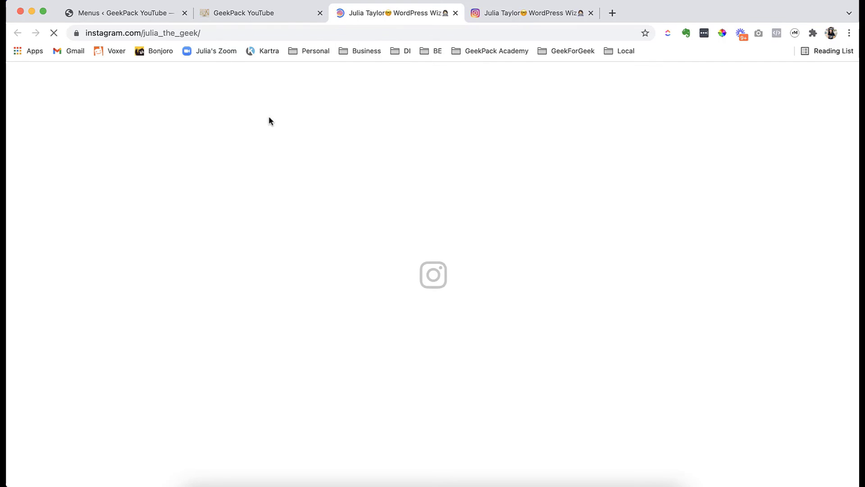
pyautogui.click(121, 13)
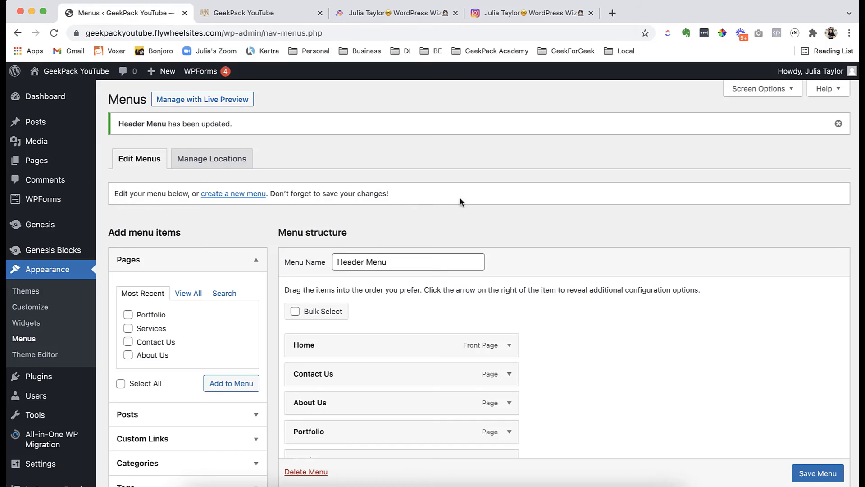
# Step: Review the advanced menu properties in the screen options and the list of items in the Header Menu
pyautogui.click(761, 90)
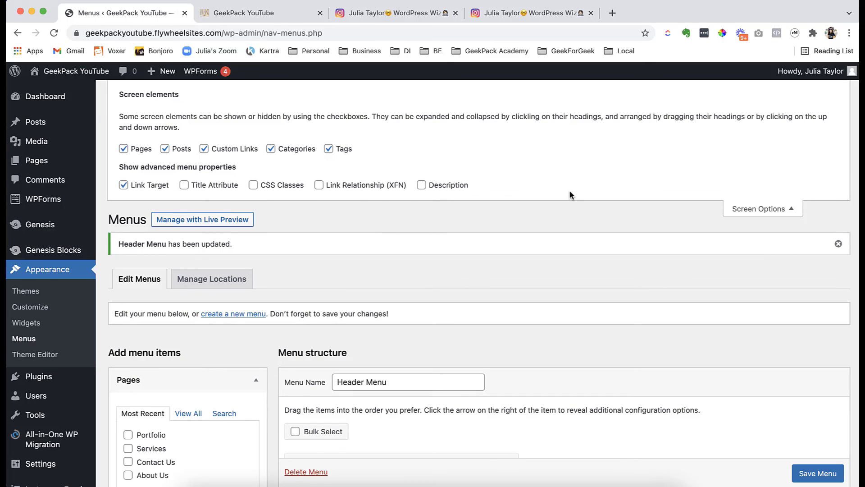
pyautogui.scroll(-5, 569, 190)
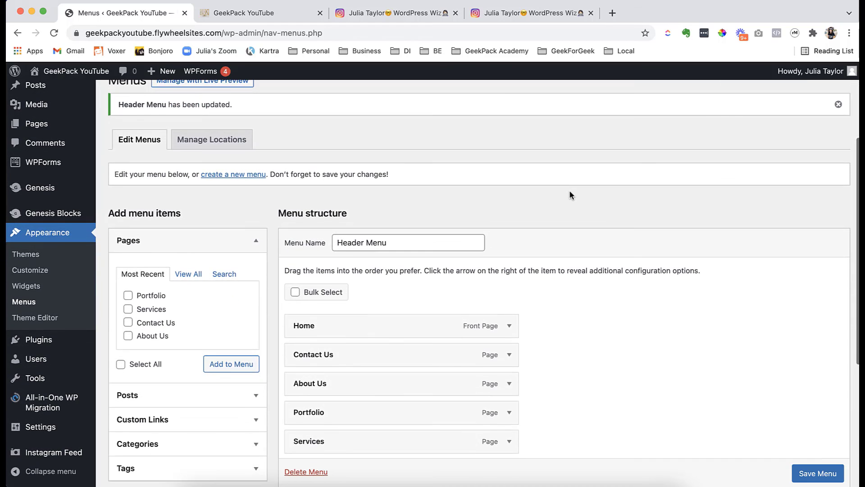
pyautogui.scroll(-2, 607, 229)
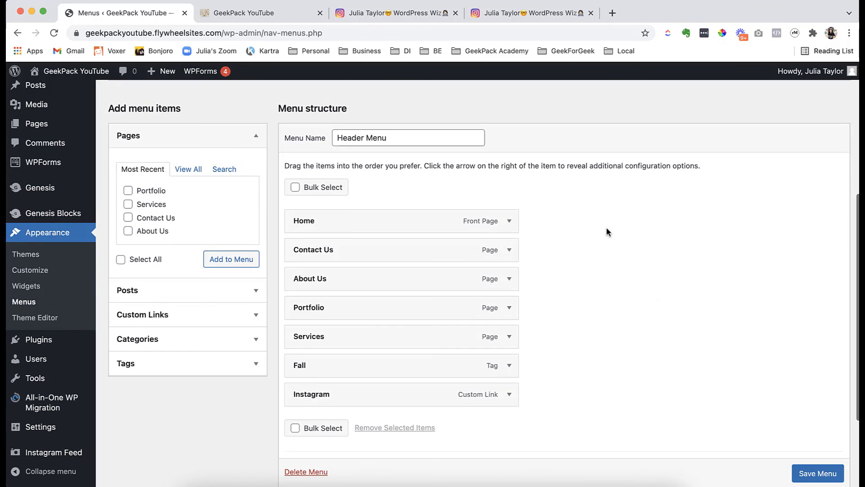